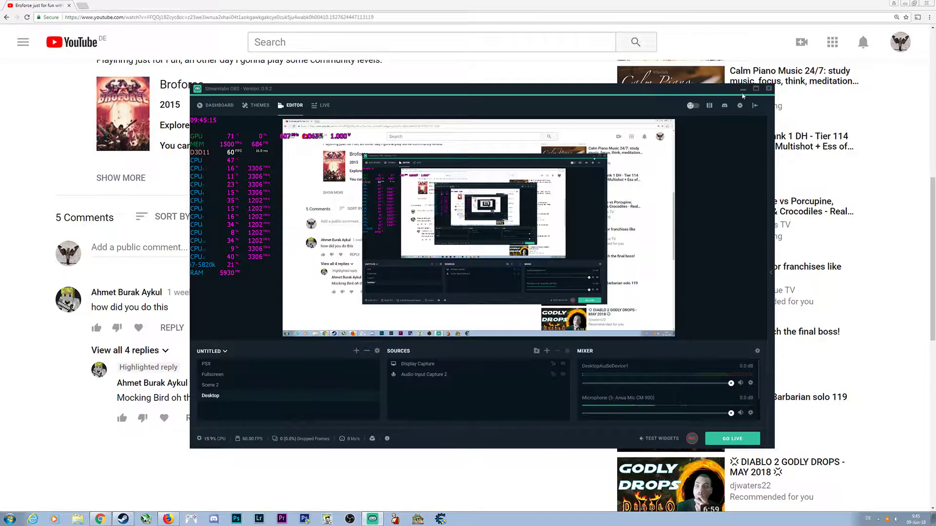
Minimize the Streamlabs OBS window so the Broforce YouTube video page shows.
{"action": "left_click", "coordinate": [742, 90]}
{"action": "mouse_move", "coordinate": [739, 95]}
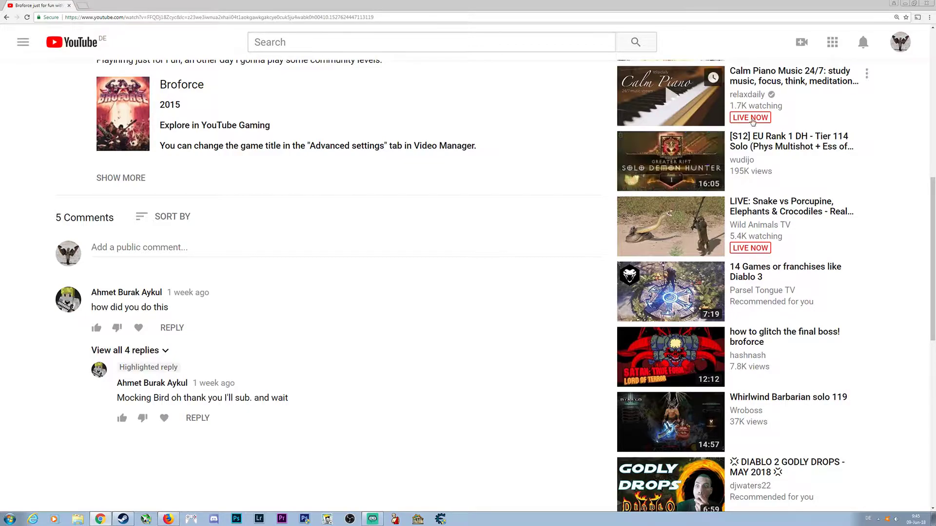
{"action": "scroll", "coordinate": [473, 231], "scroll_direction": "up", "scroll_amount": 2}
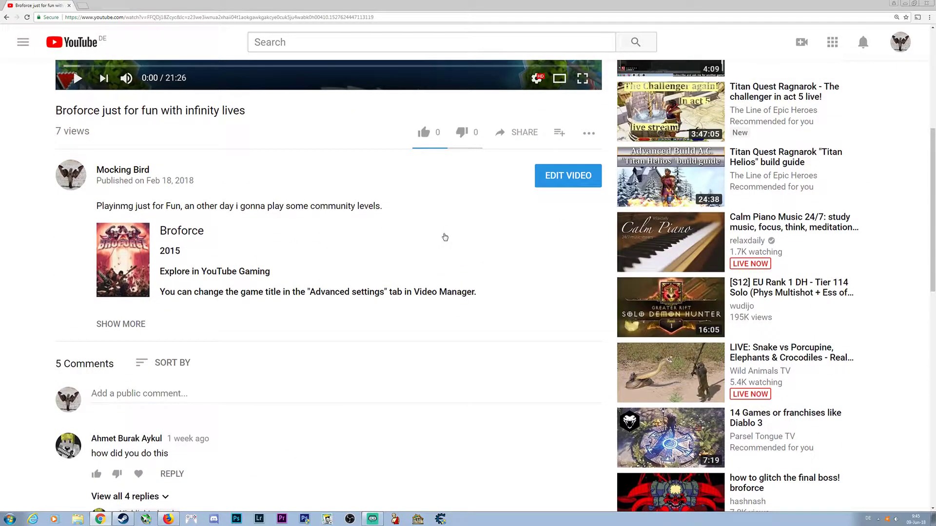
{"action": "scroll", "coordinate": [444, 238], "scroll_direction": "down", "scroll_amount": 1}
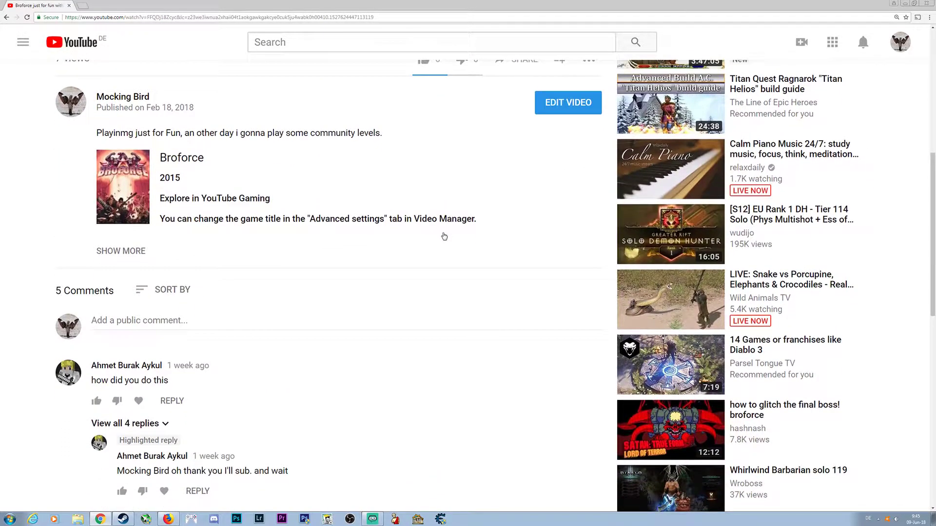
{"action": "scroll", "coordinate": [444, 236], "scroll_direction": "down", "scroll_amount": 1}
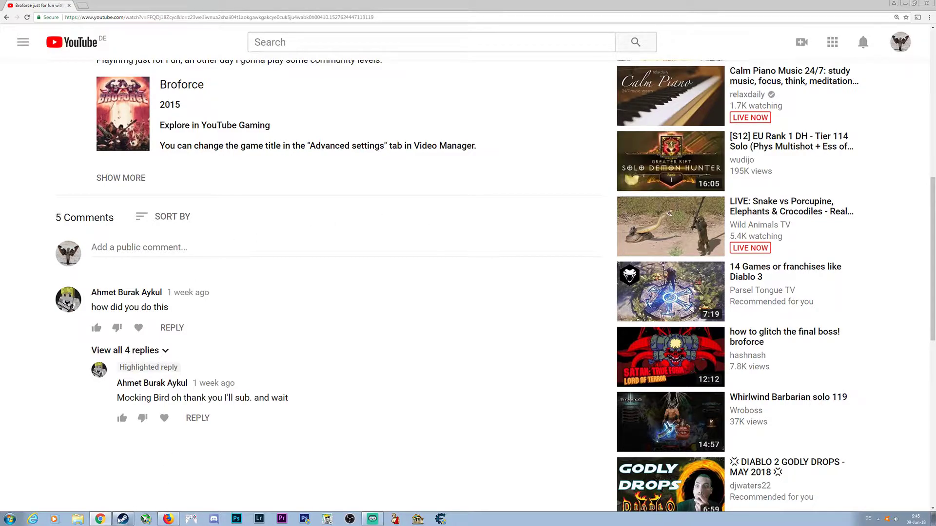
Return to Google, take the 'broforce cheat engine' spelling suggestion and open the FearLess Broforce thread.
{"action": "left_click", "coordinate": [101, 519]}
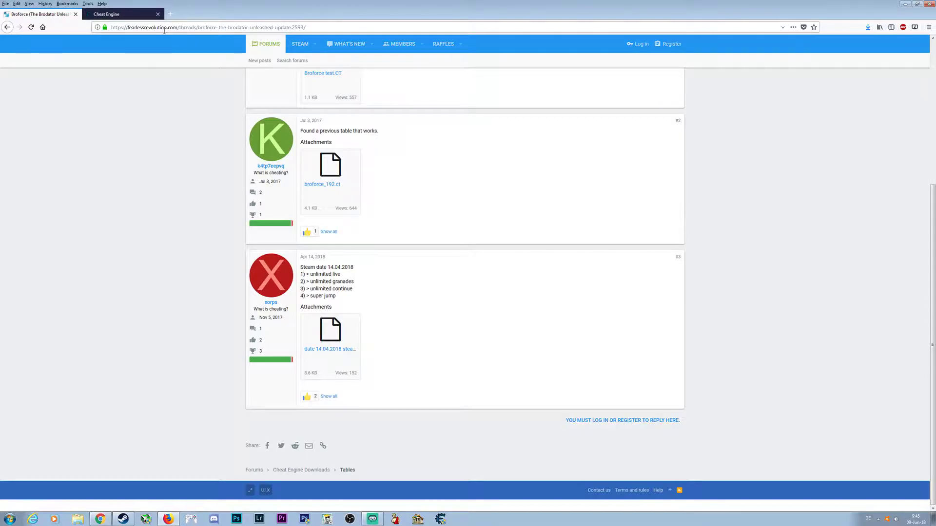
{"action": "left_click", "coordinate": [8, 27]}
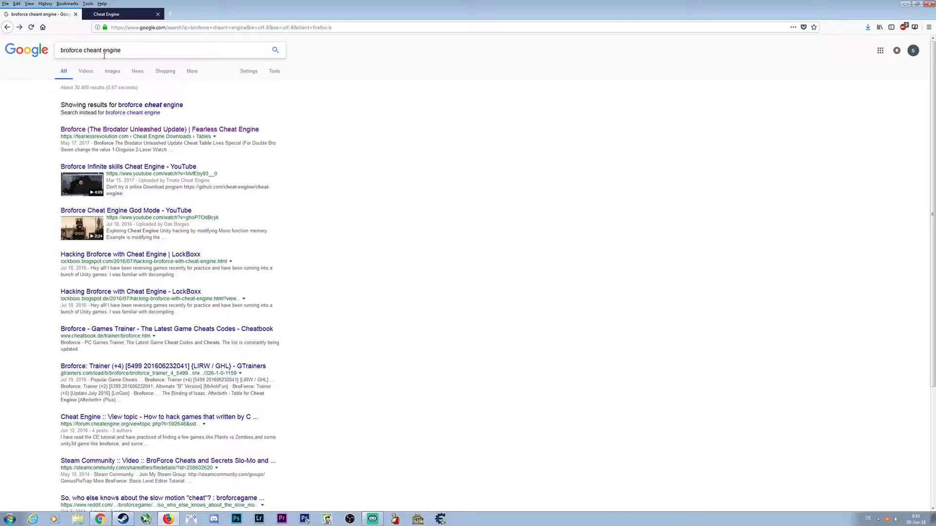
{"action": "left_click", "coordinate": [168, 105]}
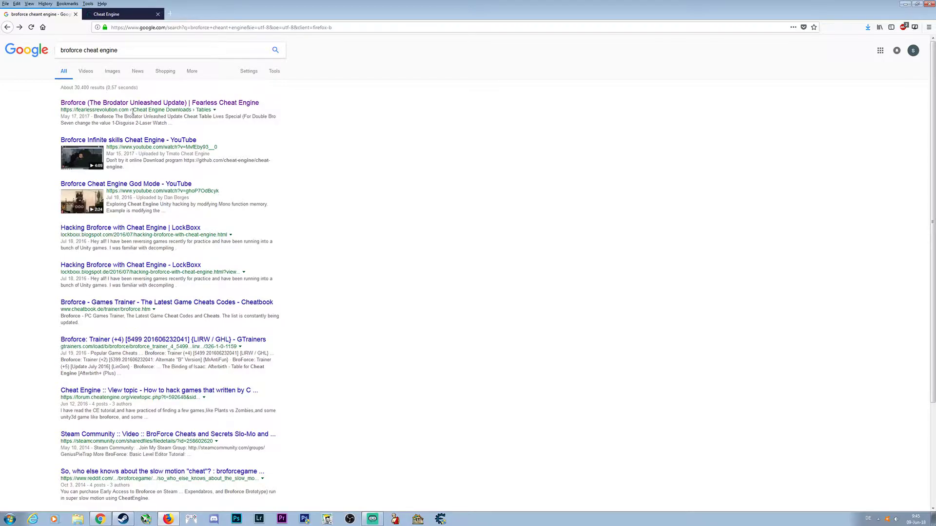
{"action": "left_click", "coordinate": [152, 108]}
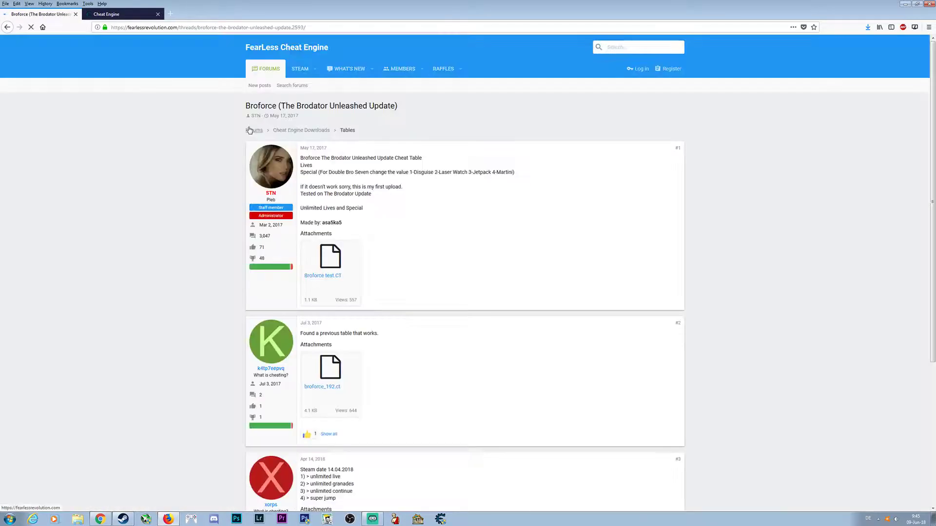
{"action": "scroll", "coordinate": [379, 167], "scroll_direction": "down", "scroll_amount": 3}
{"action": "scroll", "coordinate": [398, 167], "scroll_direction": "up", "scroll_amount": 1}
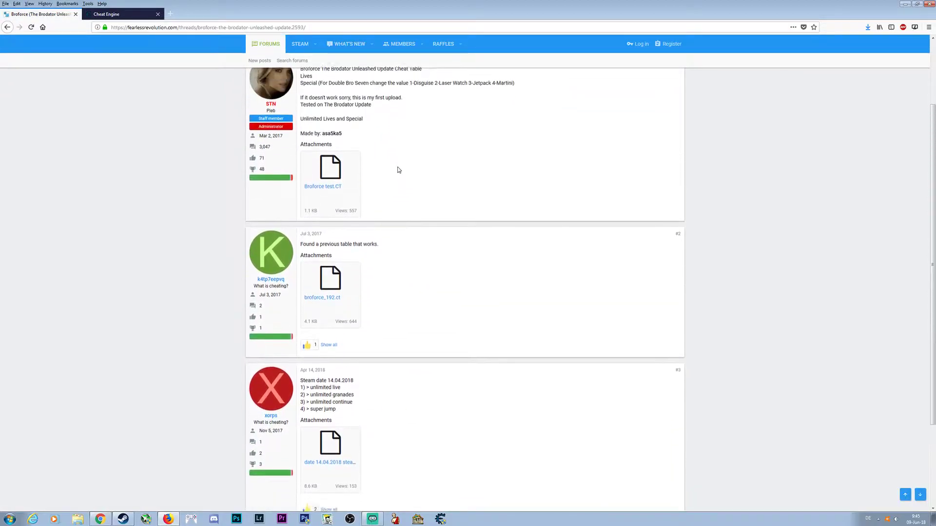
{"action": "scroll", "coordinate": [405, 191], "scroll_direction": "down", "scroll_amount": 2}
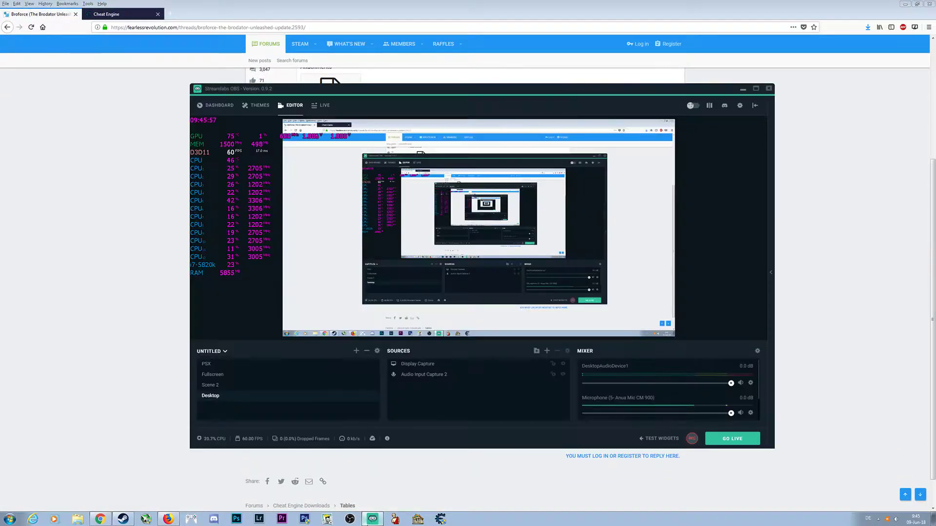
{"action": "scroll", "coordinate": [403, 232], "scroll_direction": "up", "scroll_amount": 3}
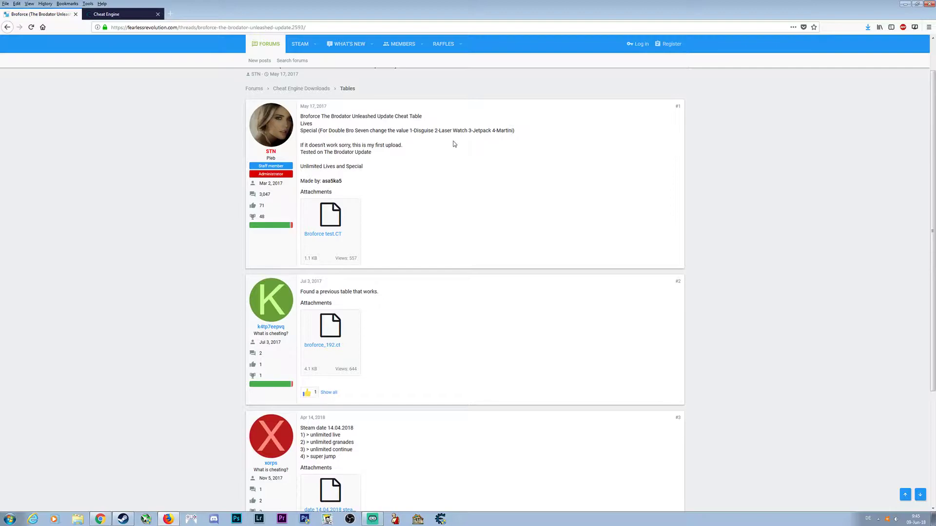
{"action": "scroll", "coordinate": [409, 169], "scroll_direction": "down", "scroll_amount": 1}
{"action": "scroll", "coordinate": [354, 183], "scroll_direction": "down", "scroll_amount": 2}
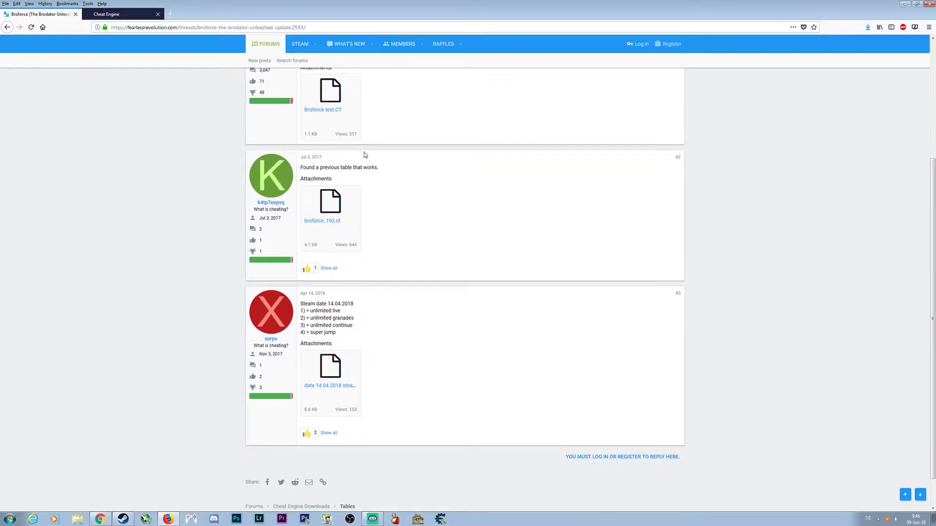
{"action": "scroll", "coordinate": [366, 153], "scroll_direction": "up", "scroll_amount": 3}
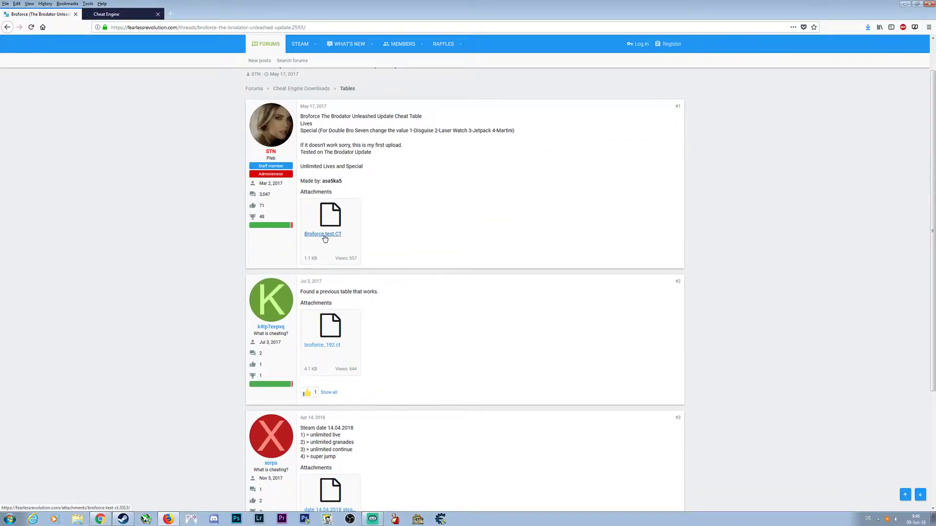
{"action": "scroll", "coordinate": [324, 238], "scroll_direction": "down", "scroll_amount": 2}
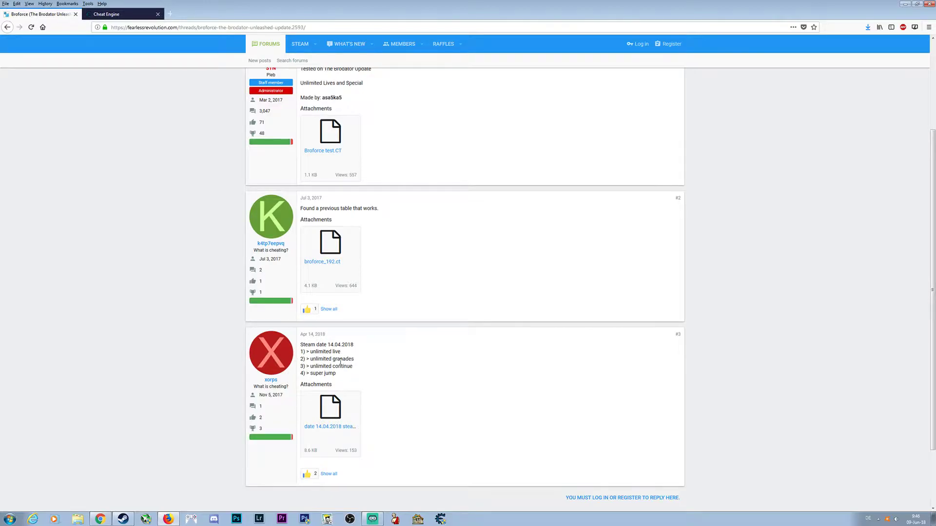
{"action": "scroll", "coordinate": [373, 310], "scroll_direction": "up", "scroll_amount": 1}
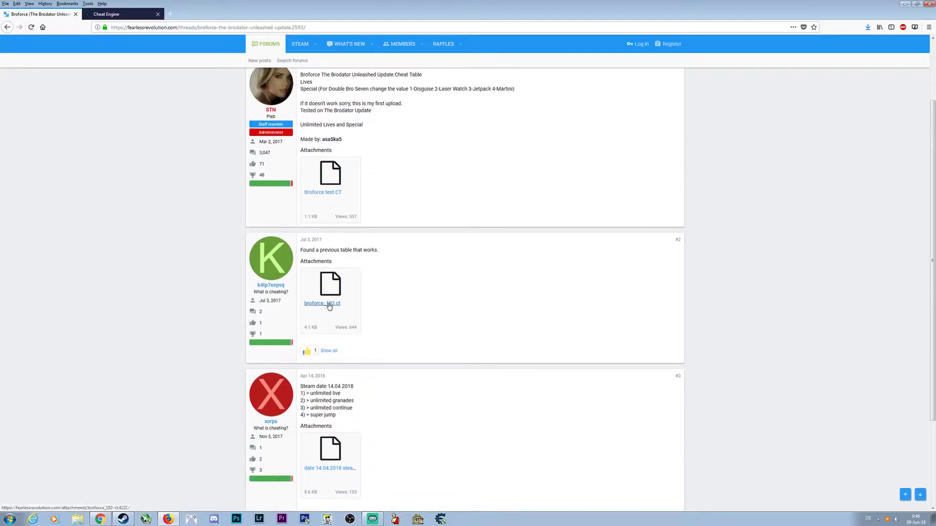
Download broforce_192.ct from the thread and open it with Cheat Engine.
{"action": "left_click", "coordinate": [328, 308]}
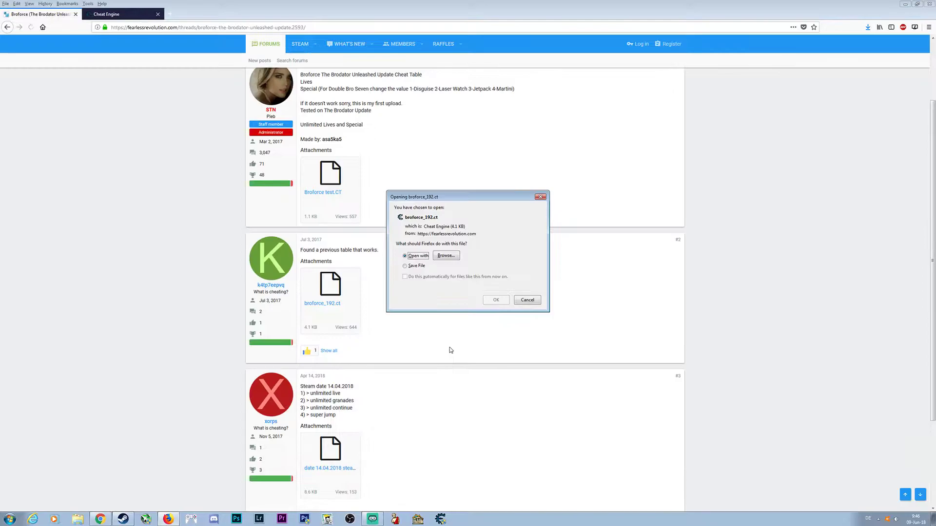
{"action": "left_click", "coordinate": [424, 271]}
{"action": "left_click", "coordinate": [495, 300]}
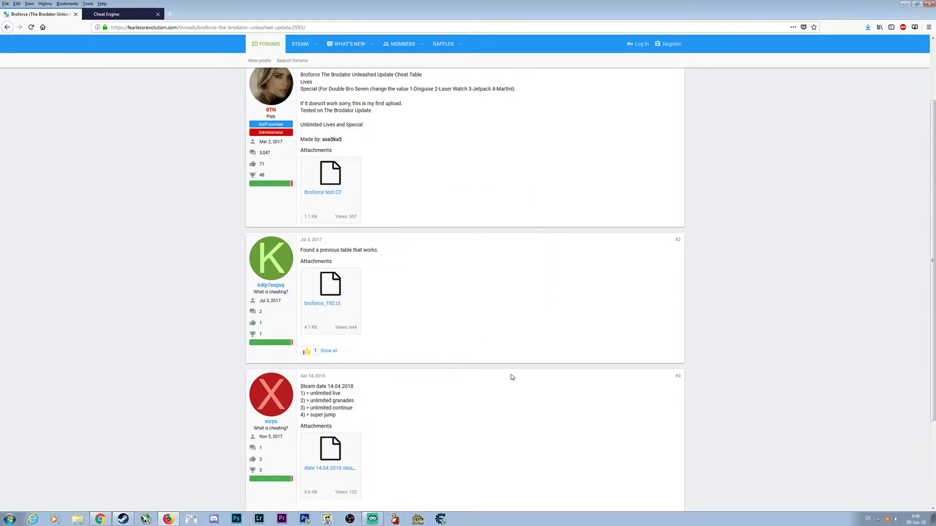
Go back to the Google results and open the official cheatengine.org website.
{"action": "left_click", "coordinate": [129, 16]}
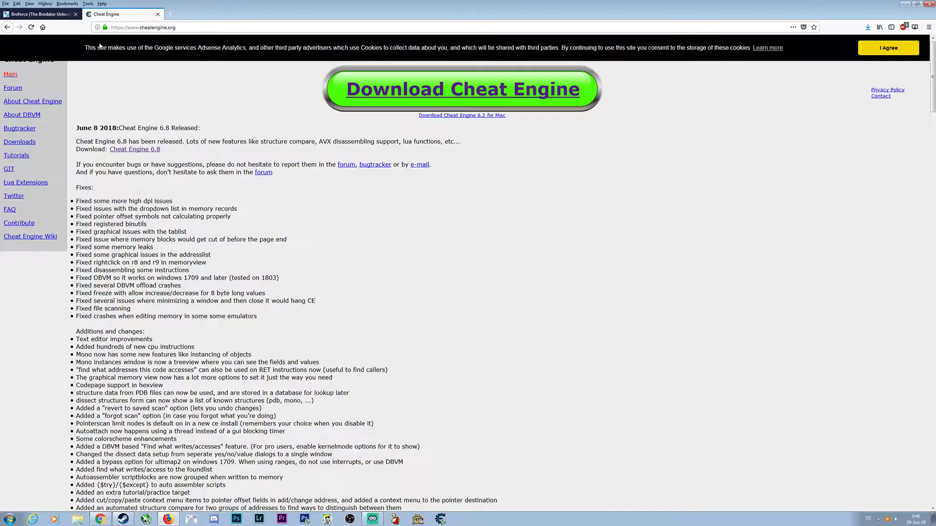
{"action": "left_click", "coordinate": [8, 28]}
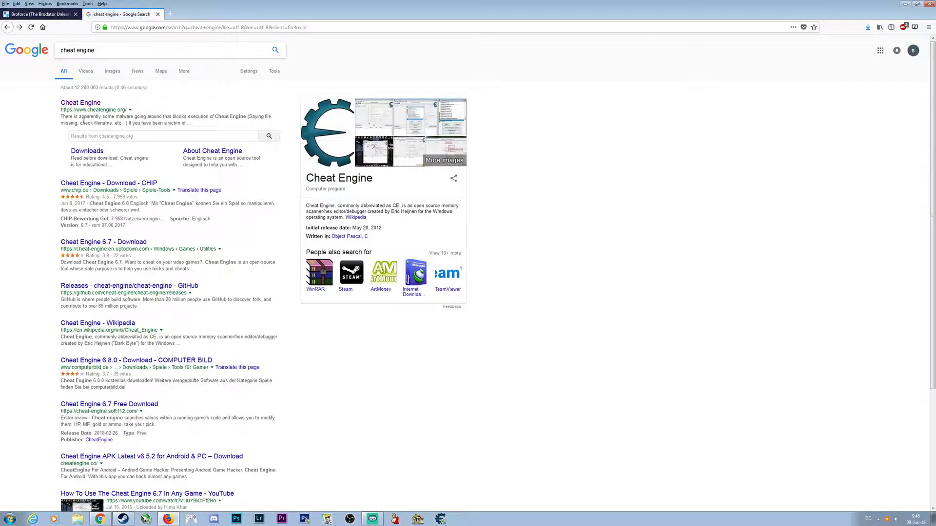
{"action": "left_click", "coordinate": [79, 103]}
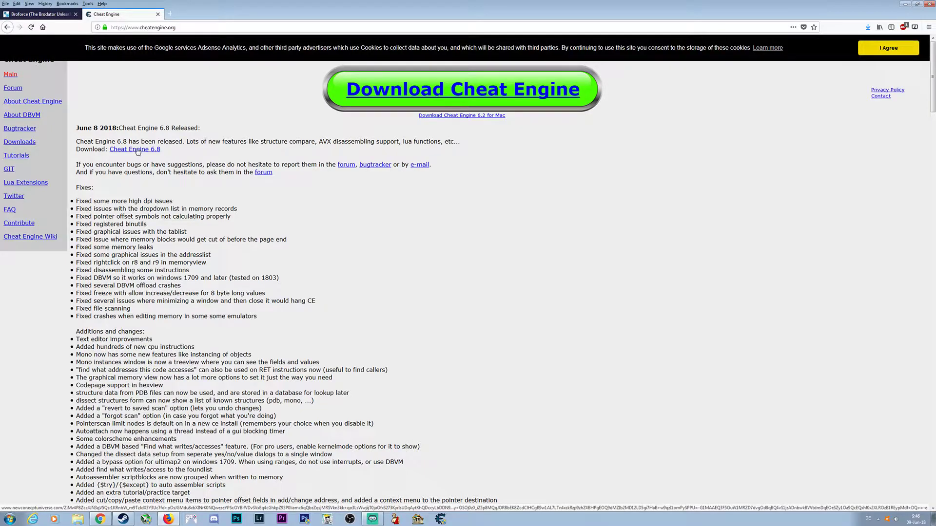
Launch Broforce from the Steam library and minimize Steam while it loads.
{"action": "left_click", "coordinate": [123, 519]}
{"action": "mouse_move", "coordinate": [79, 20]}
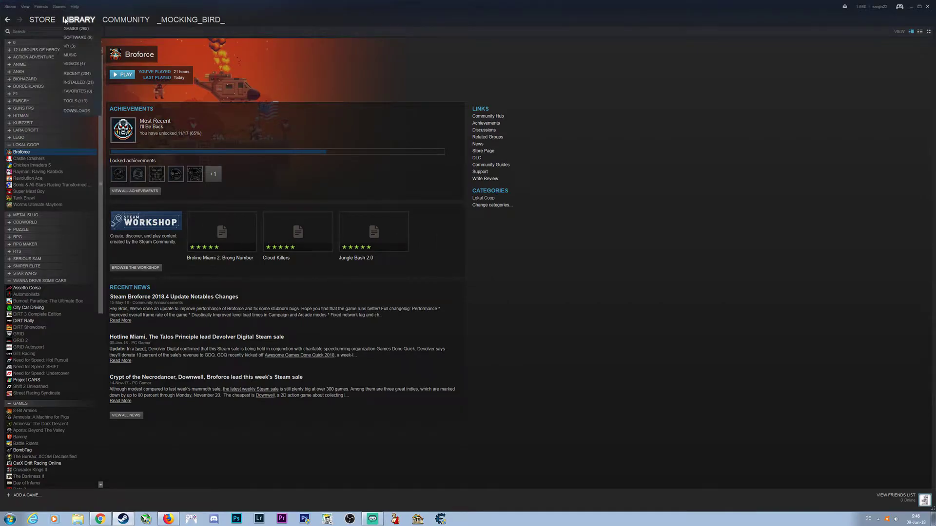
{"action": "left_click", "coordinate": [123, 75]}
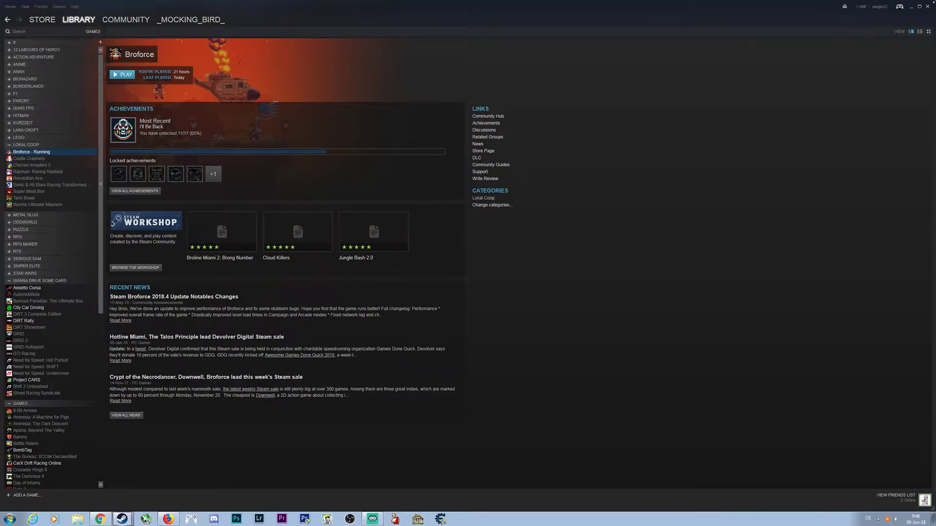
{"action": "left_click", "coordinate": [910, 6]}
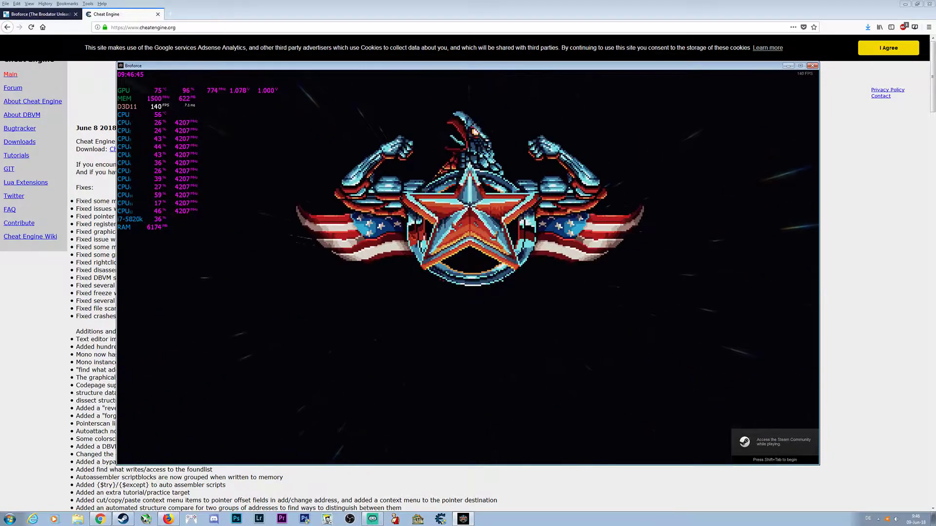
Skip the intro, choose the 86% save slot and start the campaign offline.
{"action": "key", "text": "Return"}
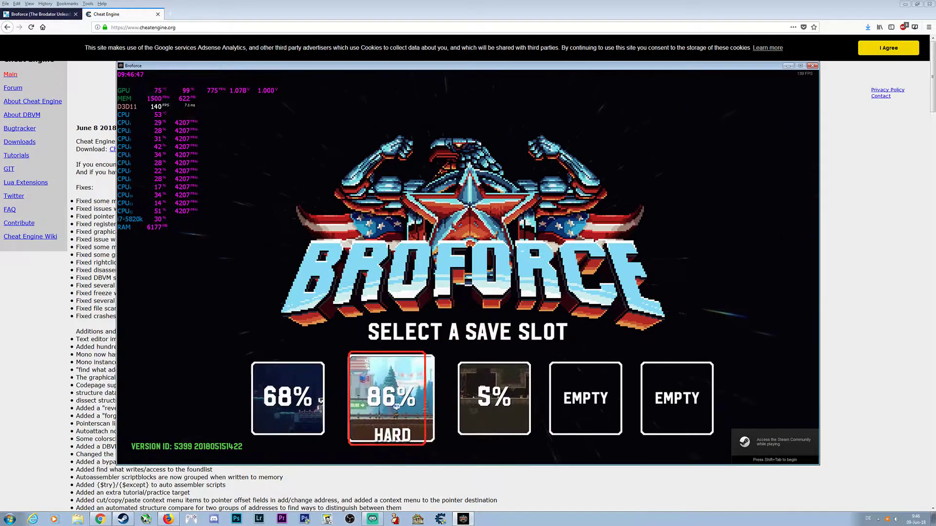
{"action": "key", "text": "Return"}
{"action": "key", "text": "Return"}
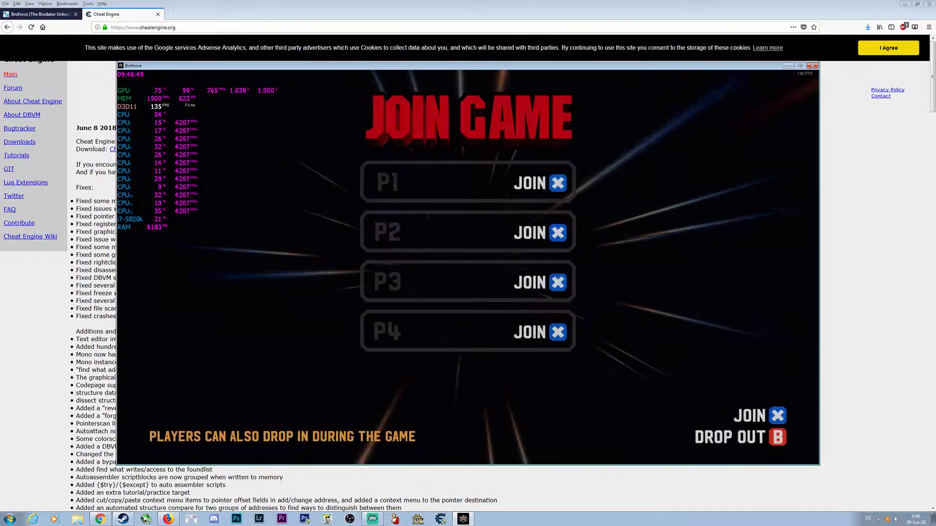
{"action": "key", "text": "Return"}
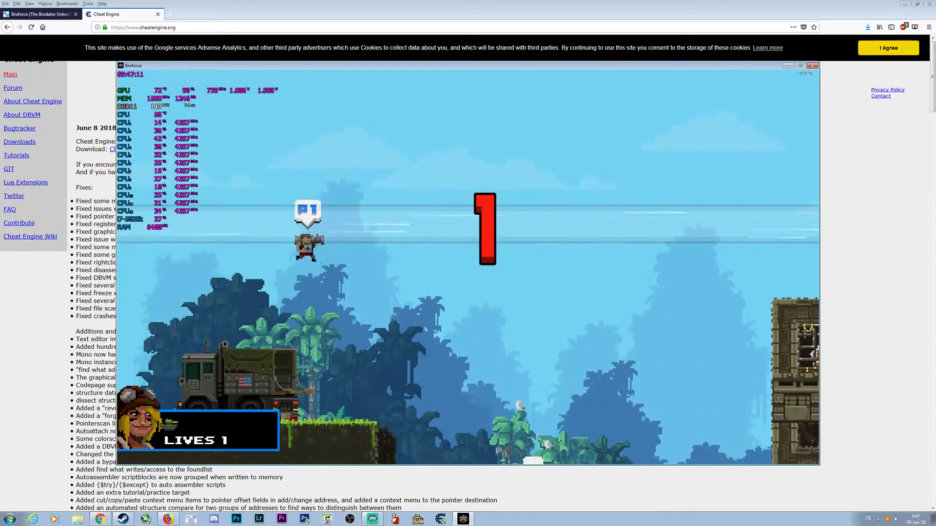
Walk the bro left and right along the ledge in the jungle level.
{"action": "key", "text": "Right"}
{"action": "key", "text": "Left"}
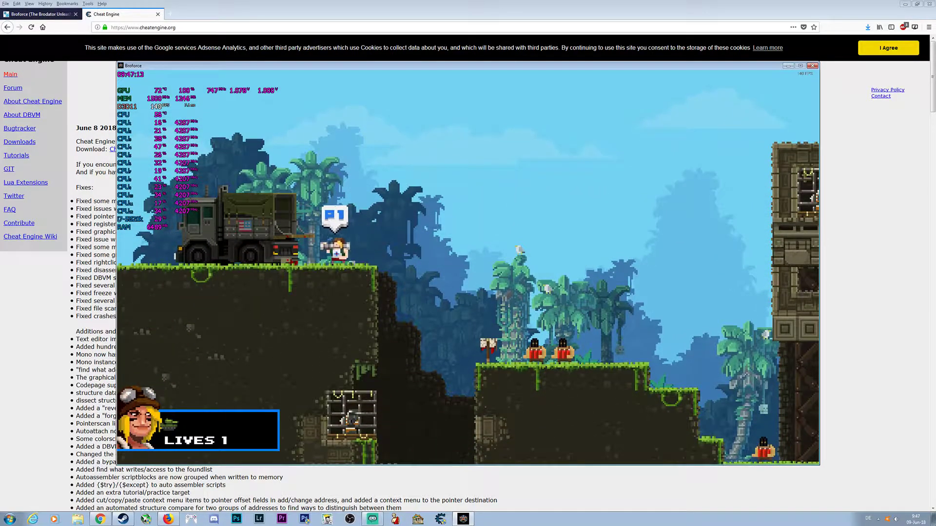
{"action": "key", "text": "Right"}
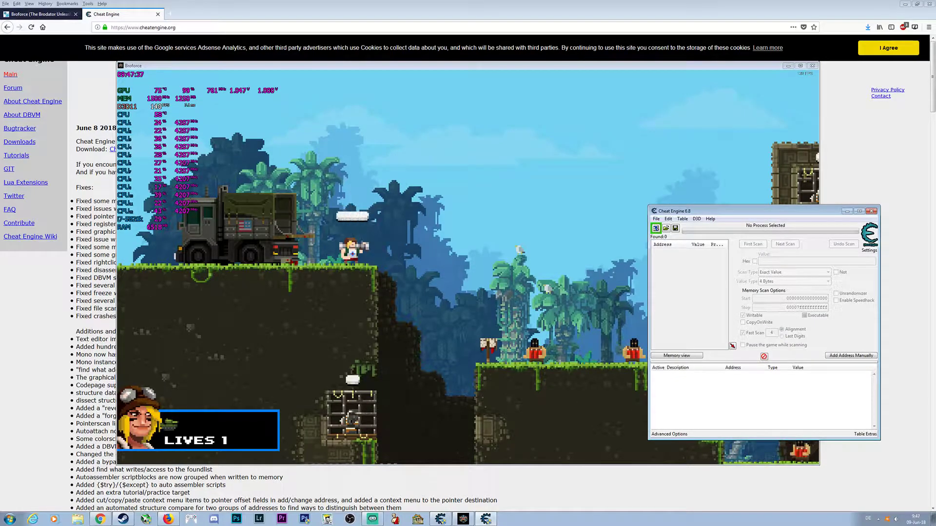
Arrange the windows and attach Cheat Engine to the 00001968-Broforce process.
{"action": "left_click_drag", "start_coordinate": [662, 66], "coordinate": [549, 55]}
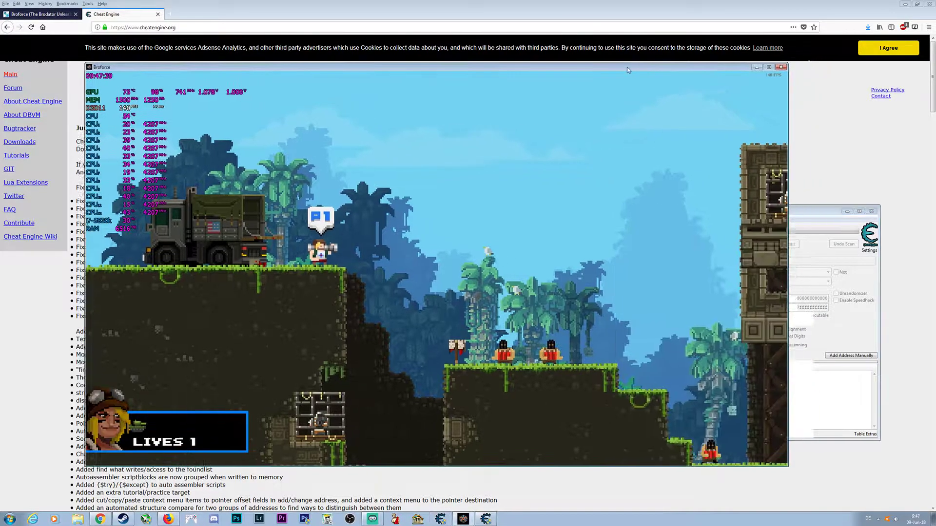
{"action": "left_click_drag", "start_coordinate": [761, 212], "coordinate": [810, 185]}
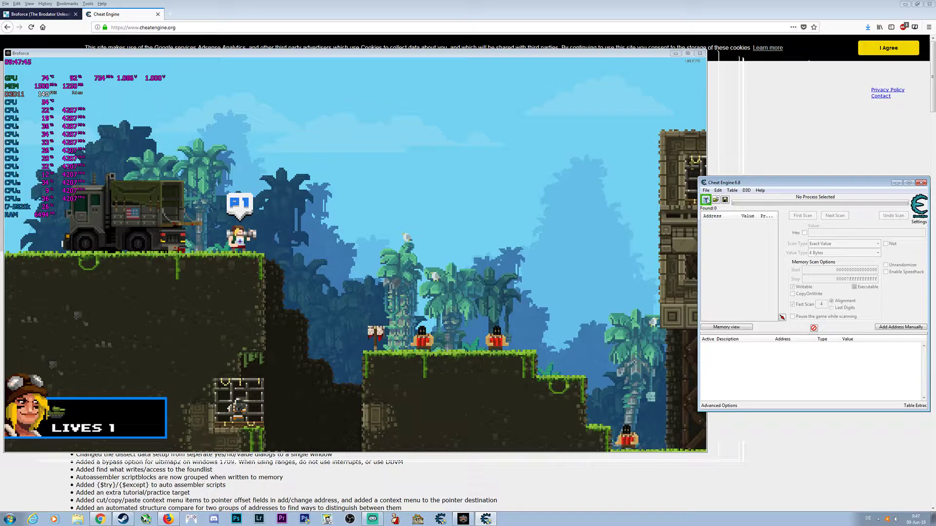
{"action": "left_click", "coordinate": [707, 199]}
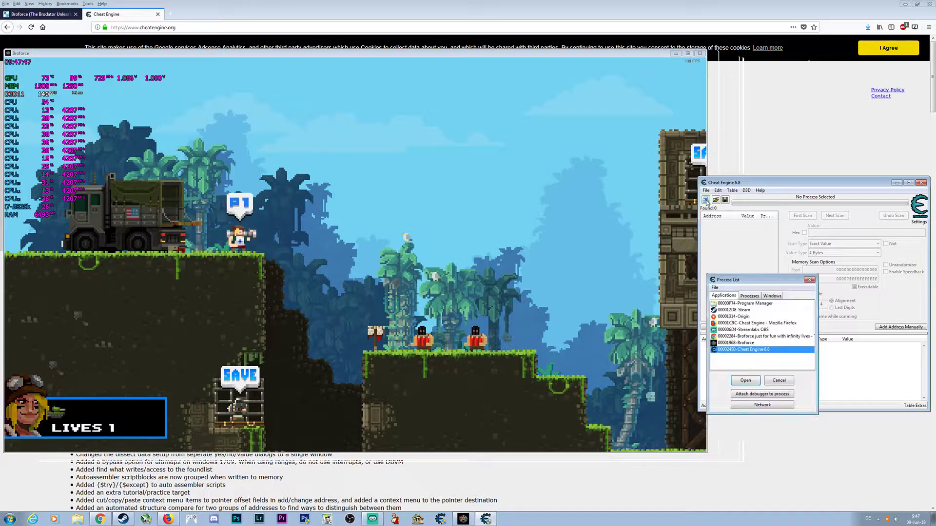
{"action": "left_click", "coordinate": [726, 343]}
{"action": "left_click", "coordinate": [744, 380]}
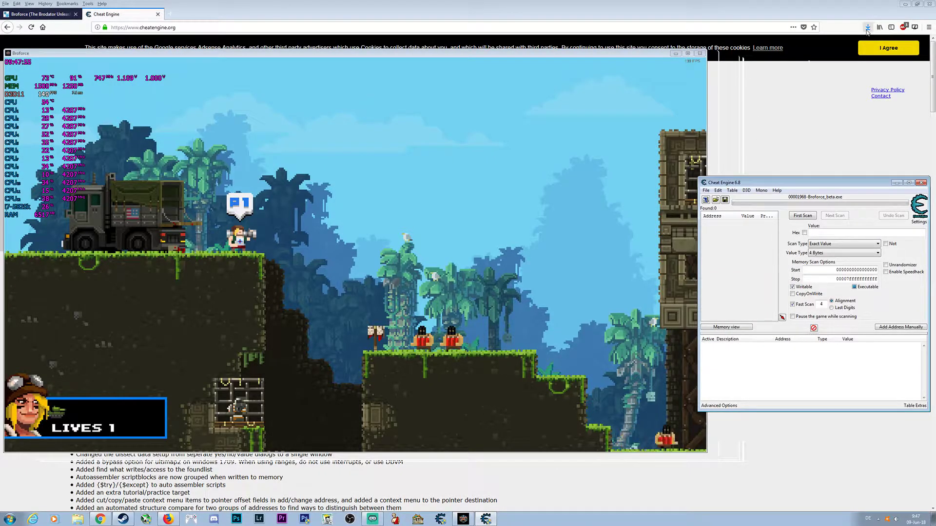
Browse the File, Table and D3D menus, then close the Cheat Engine window.
{"action": "left_click", "coordinate": [707, 190]}
{"action": "left_click", "coordinate": [708, 191]}
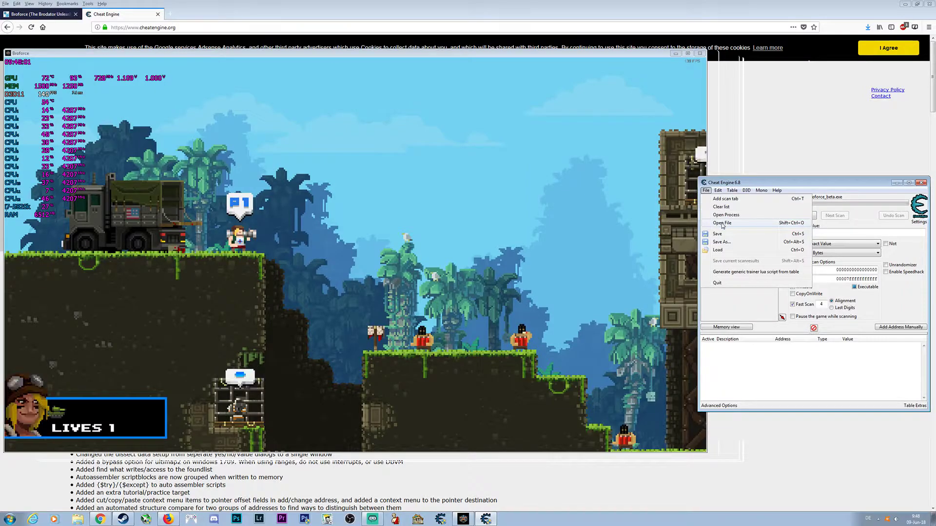
{"action": "left_click", "coordinate": [707, 191]}
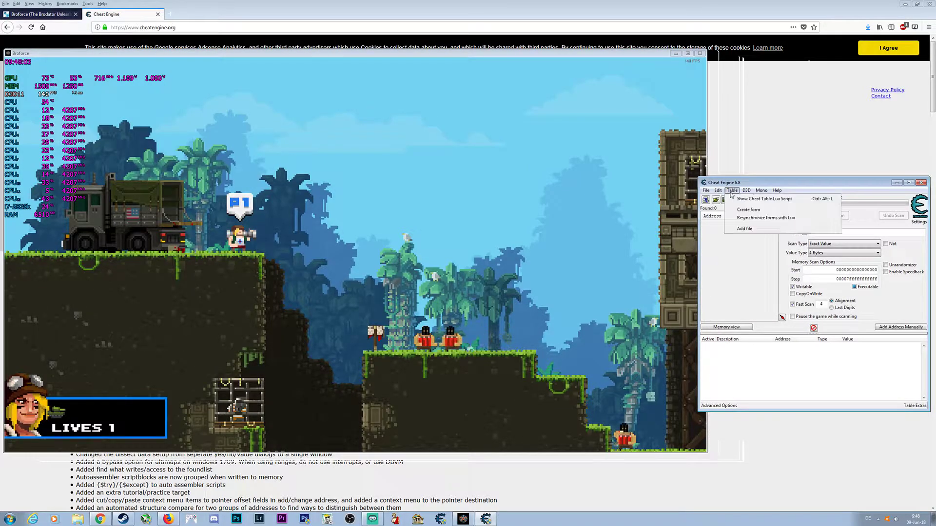
{"action": "left_click", "coordinate": [731, 191]}
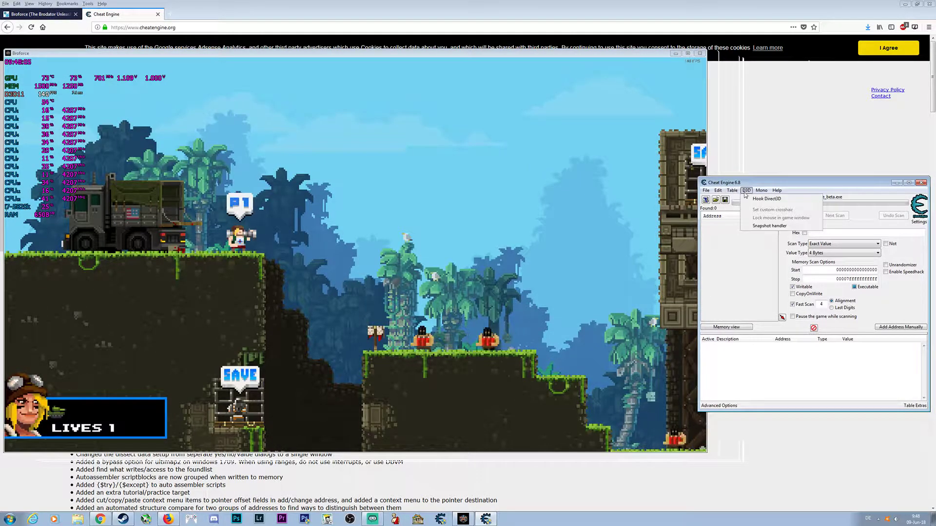
{"action": "left_click", "coordinate": [708, 192]}
{"action": "left_click", "coordinate": [708, 191]}
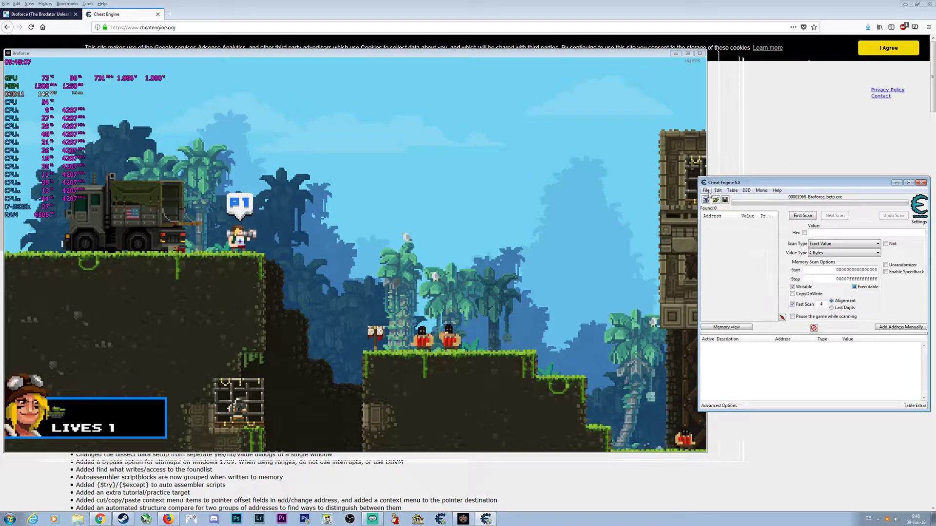
{"action": "left_click", "coordinate": [920, 186]}
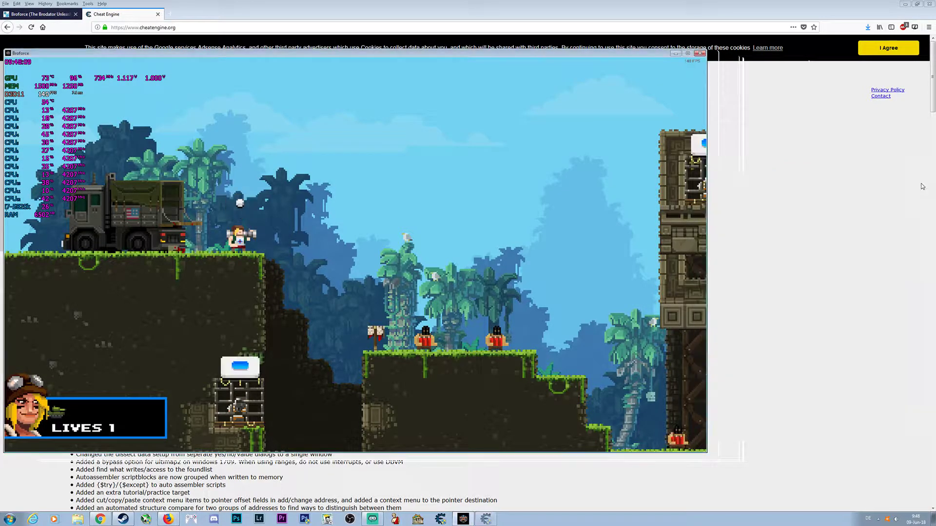
Bring the browser forward to relaunch the Broforce table, then put the game window in front.
{"action": "left_click", "coordinate": [868, 34]}
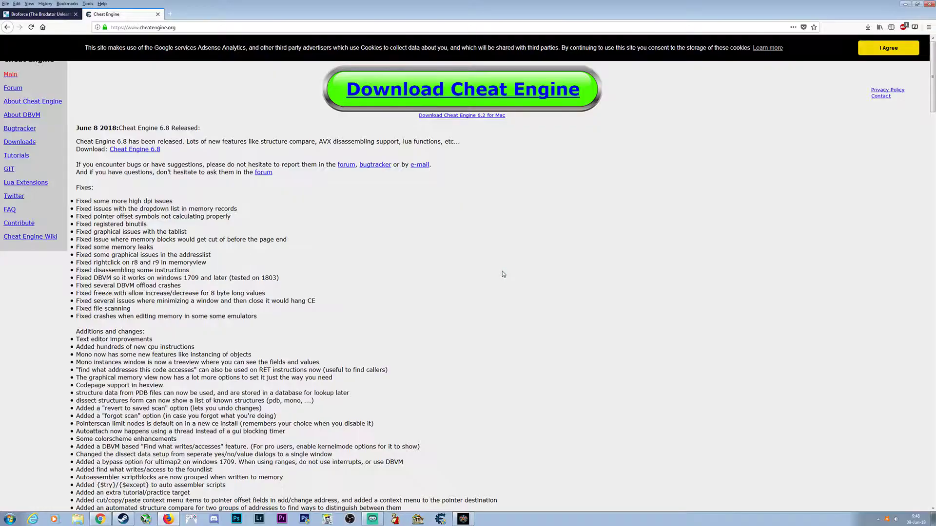
{"action": "left_click", "coordinate": [462, 519]}
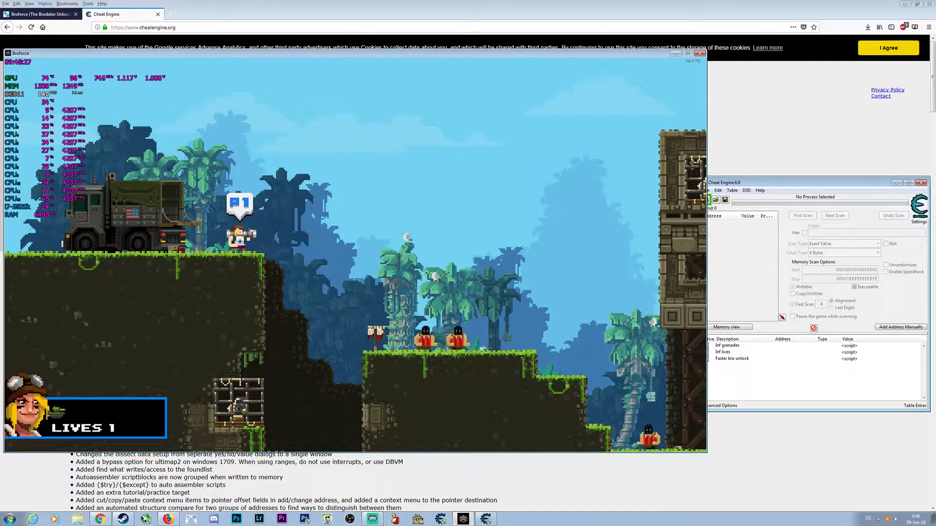
Attach Cheat Engine to the Broforce process, keeping the Inf grenades, Inf lives and Faster bro unlock entries.
{"action": "left_click", "coordinate": [726, 347]}
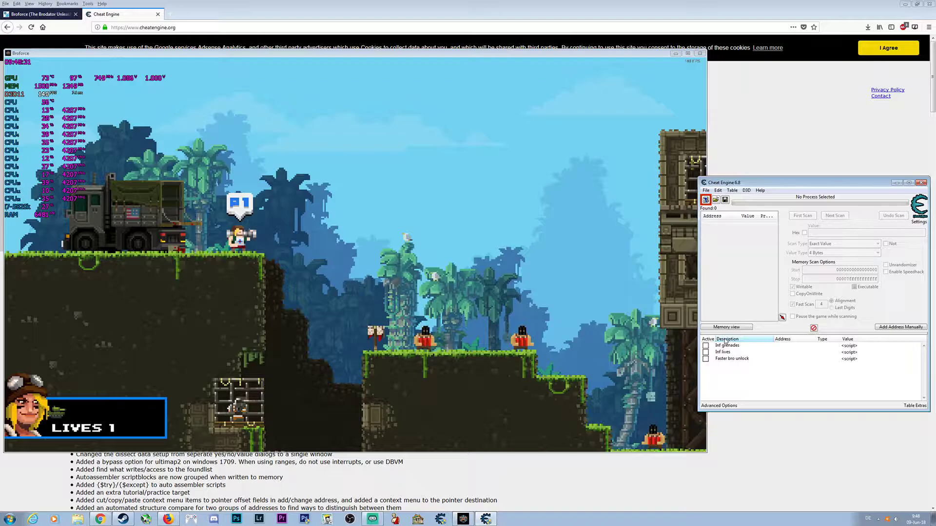
{"action": "left_click", "coordinate": [705, 201]}
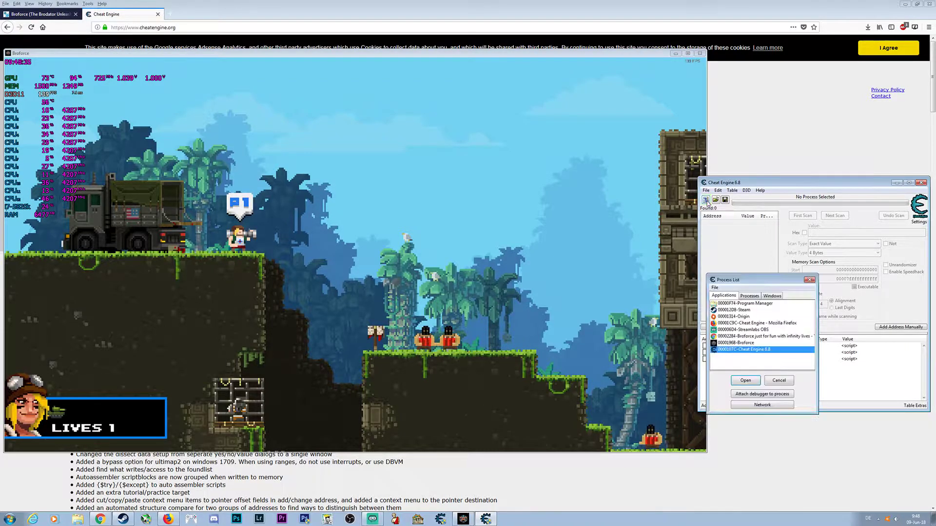
{"action": "left_click", "coordinate": [745, 381]}
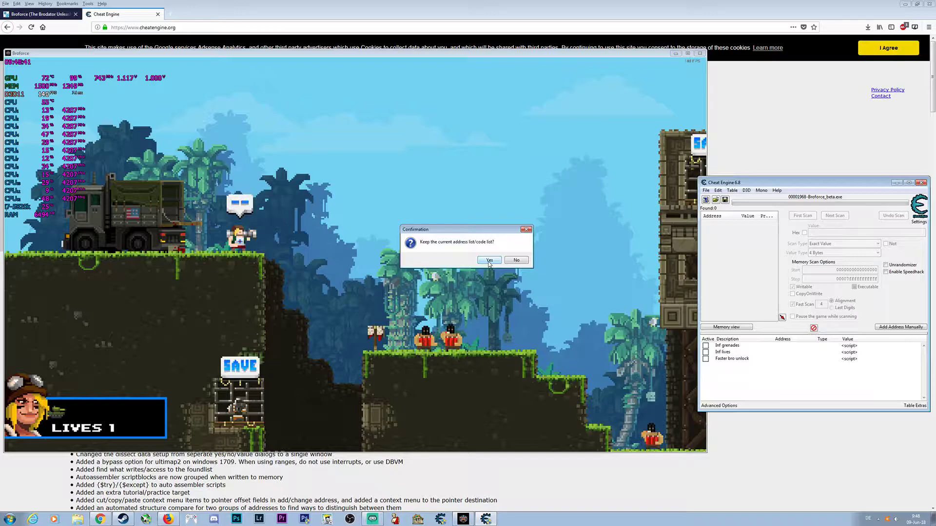
{"action": "left_click", "coordinate": [489, 262]}
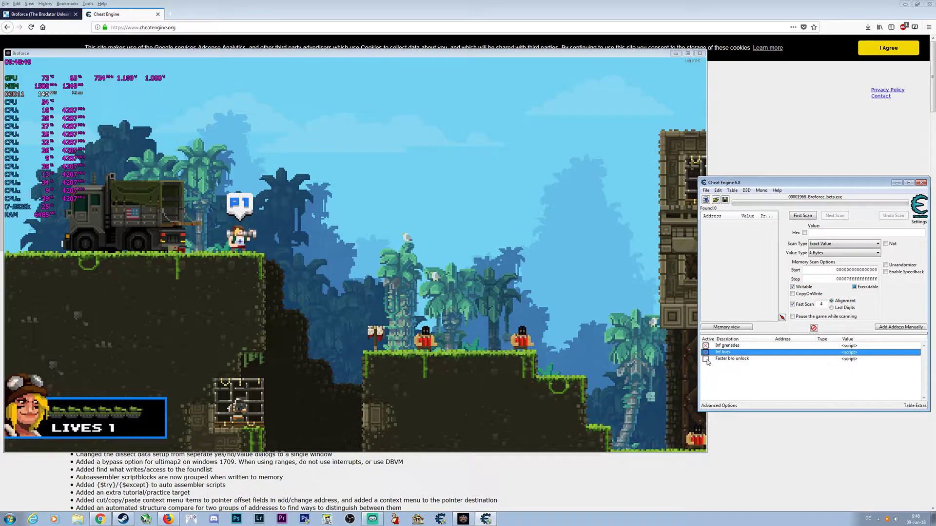
Return focus to Broforce, pause the game with Esc and resume it.
{"action": "key", "text": "alt+Tab"}
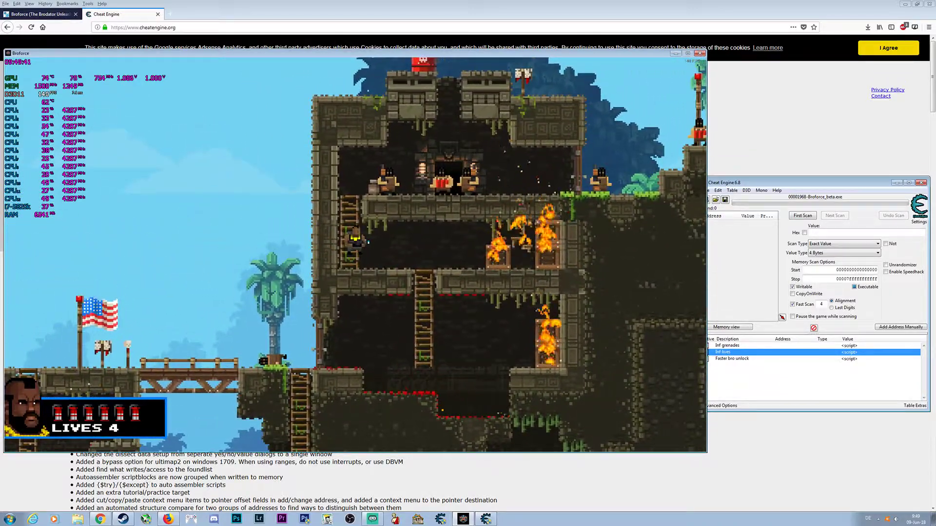
{"action": "key", "text": "Escape"}
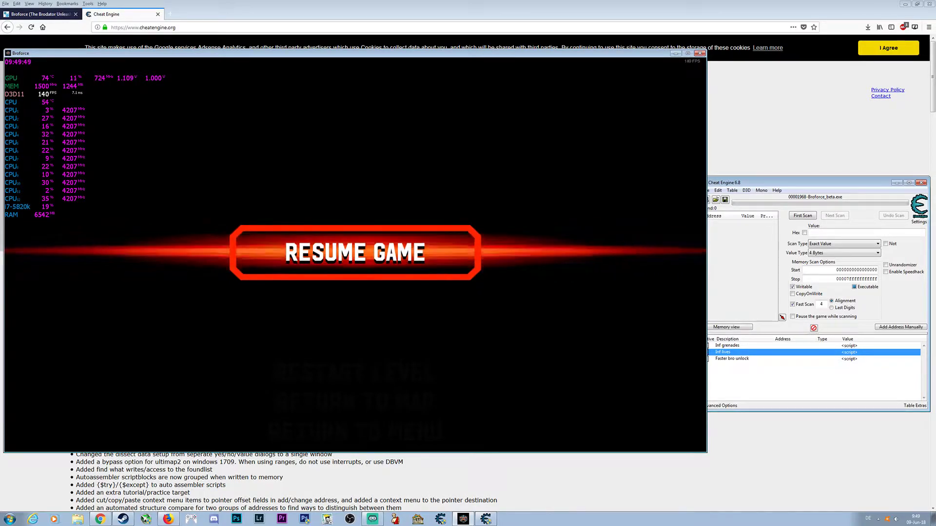
{"action": "key", "text": "Escape"}
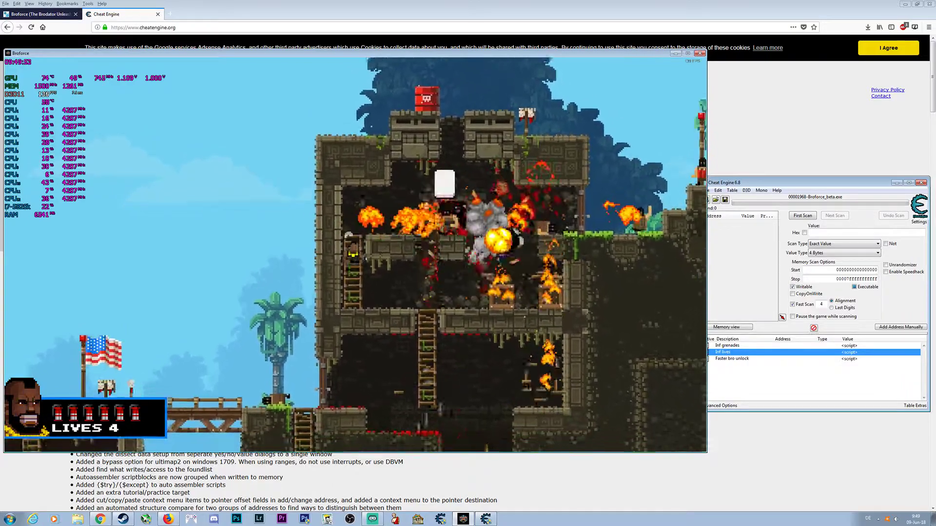
Climb the ladders onto the upper ledge and run right toward the temple flag.
{"action": "key", "text": "Down"}
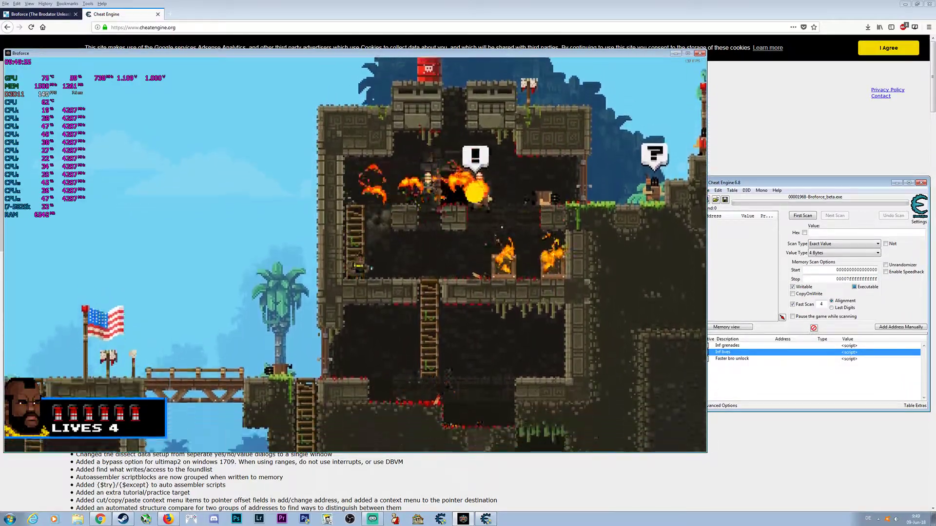
{"action": "key", "text": "Up"}
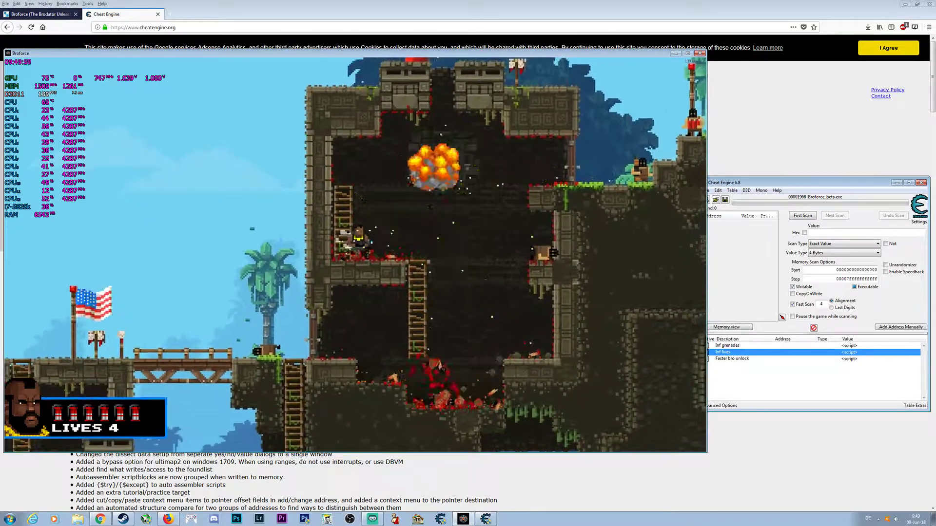
{"action": "key", "text": "Up"}
{"action": "key", "text": "x"}
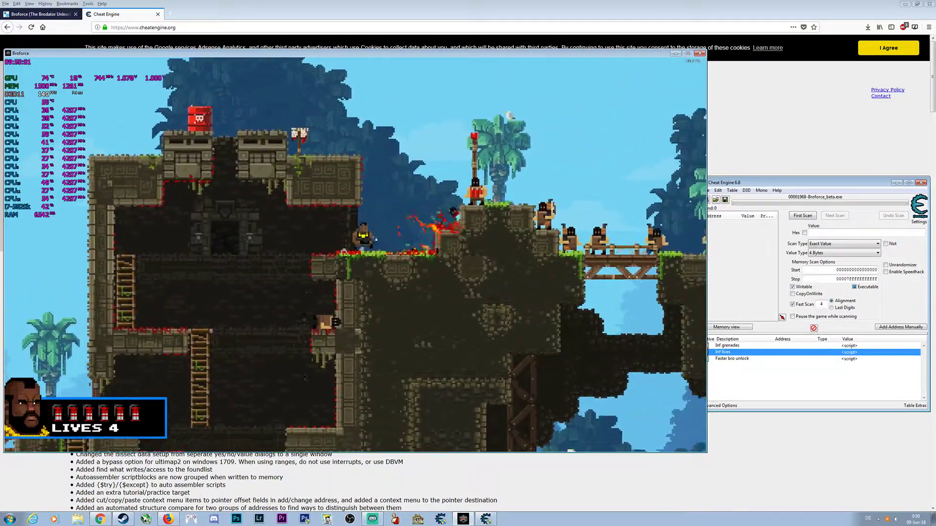
{"action": "key", "text": "Right"}
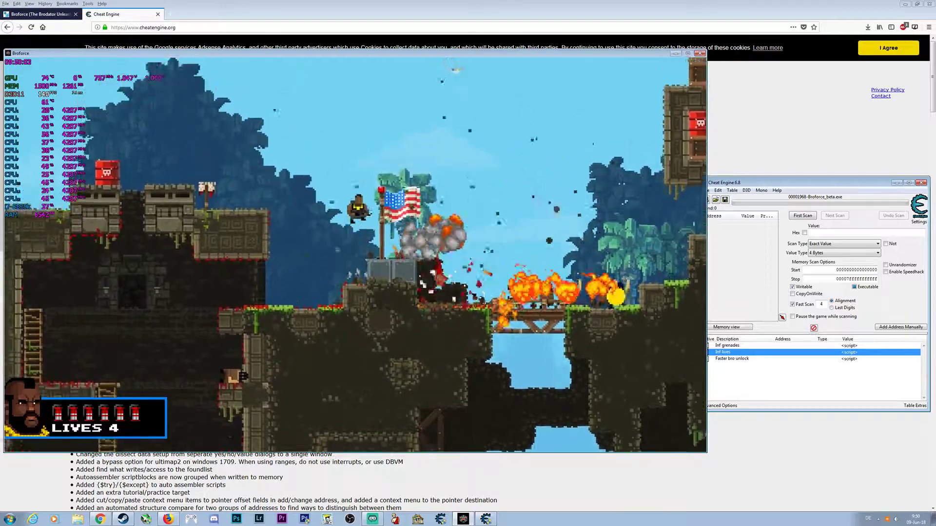
{"action": "key", "text": "Right"}
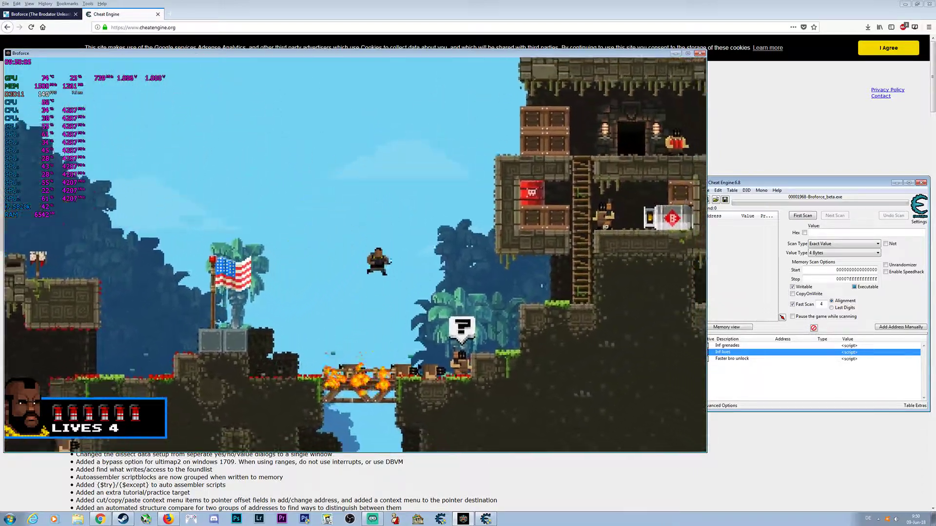
{"action": "key", "text": "Right"}
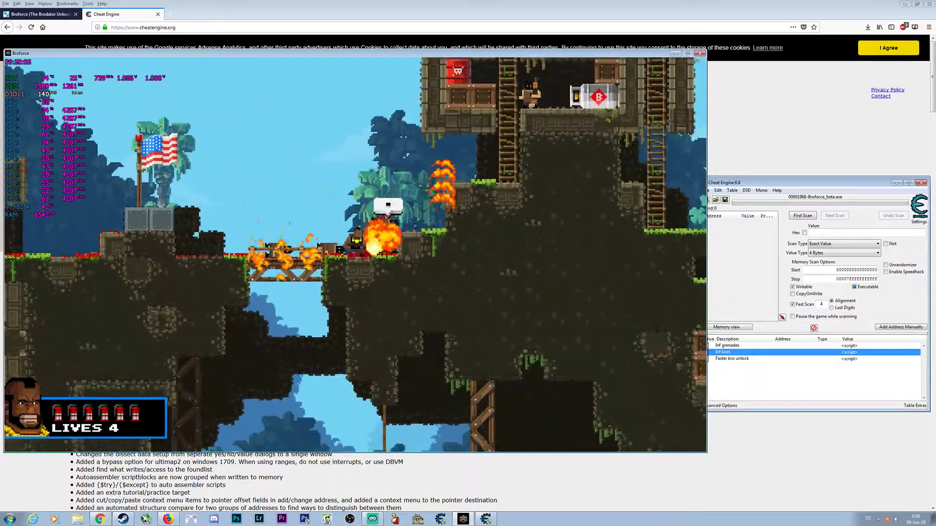
Climb the temple ladders while firing, reaching the upper level by the checkpoint flag.
{"action": "key", "text": "Up"}
{"action": "key", "text": "x"}
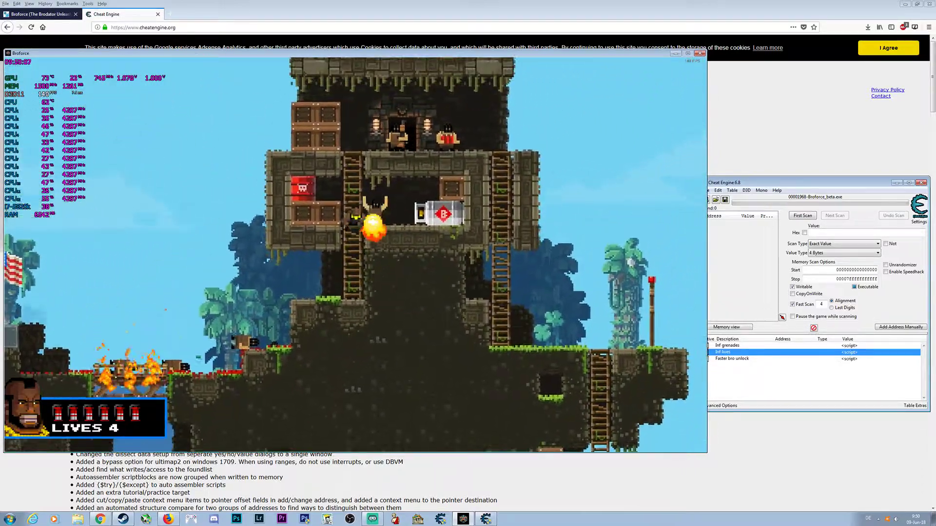
{"action": "key", "text": "Down"}
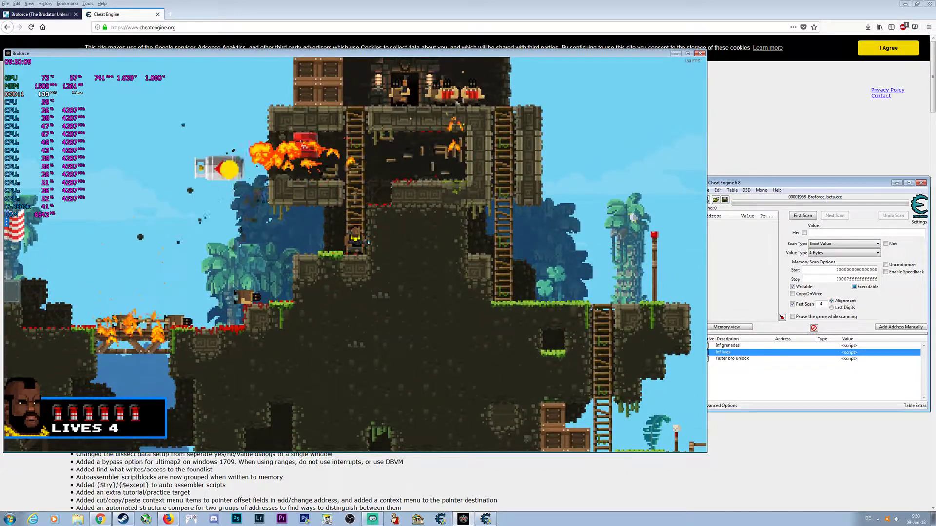
{"action": "key", "text": "Up"}
{"action": "key", "text": "x"}
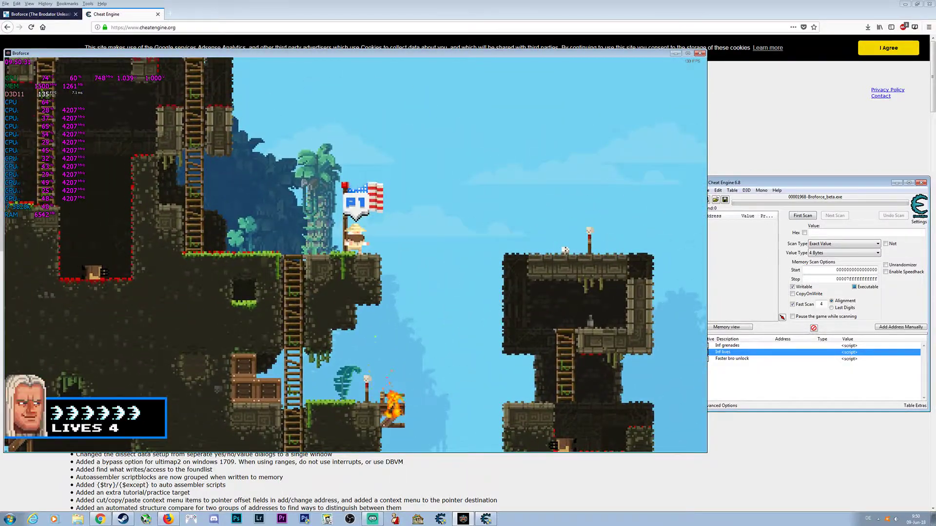
Leap off the flag ledge and fly right across the towers to finish the stage in 03:55.60.
{"action": "key", "text": "Right"}
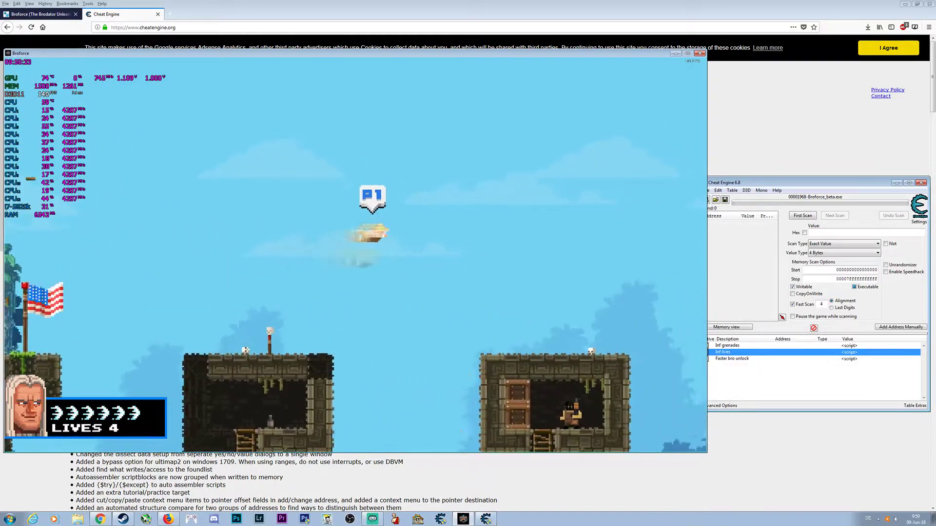
{"action": "key", "text": "Right"}
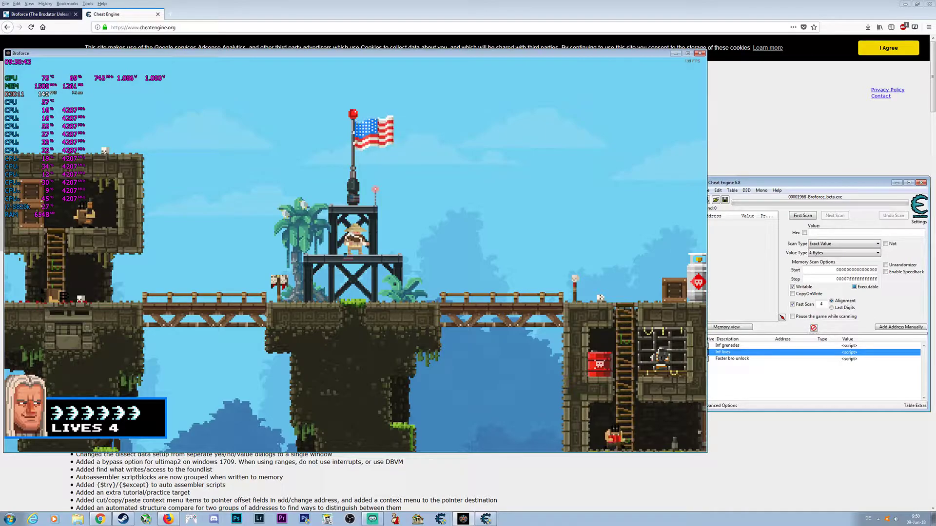
{"action": "key", "text": "c"}
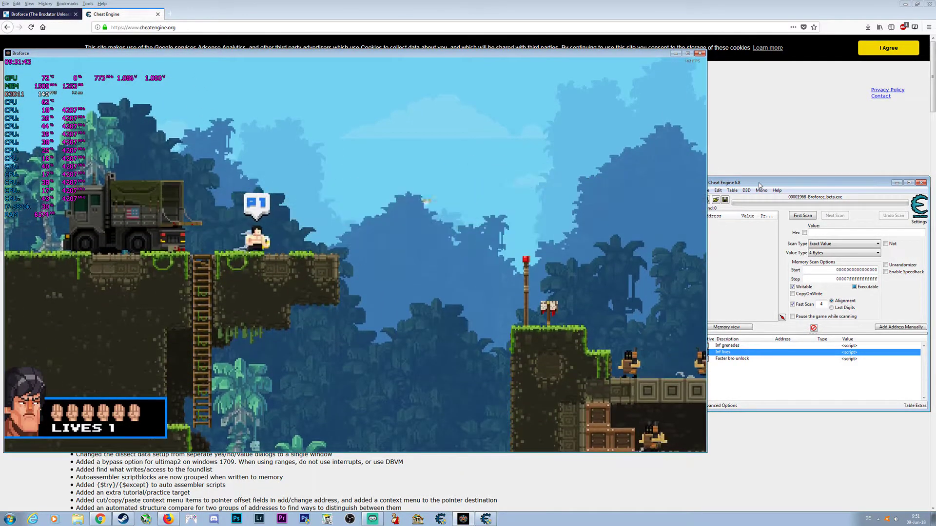
Climb down into the lower jungle, raise the flag and push right to the exit helicopter for Area Liberated at 01:09.32.
{"action": "key", "text": "Left"}
{"action": "key", "text": "Down"}
{"action": "key", "text": "Right"}
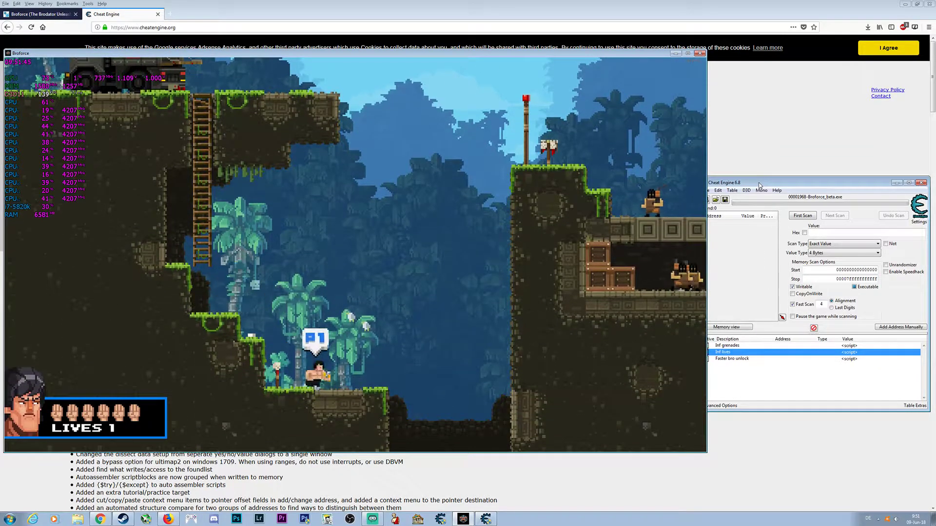
{"action": "key", "text": "Right"}
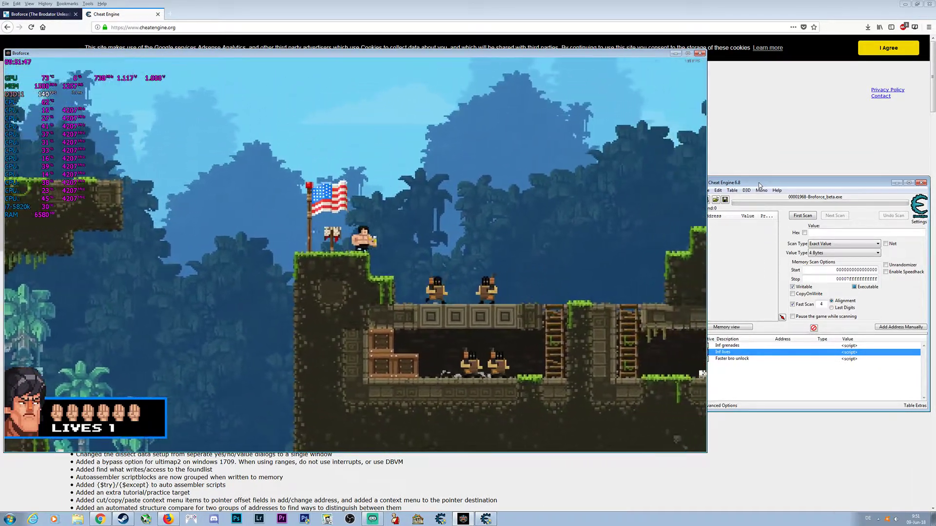
{"action": "key", "text": "Right"}
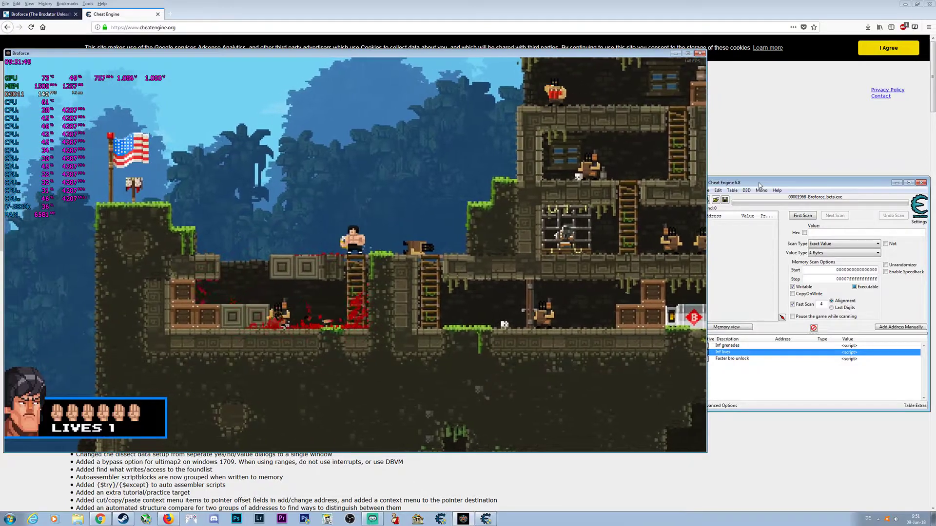
{"action": "key", "text": "Right"}
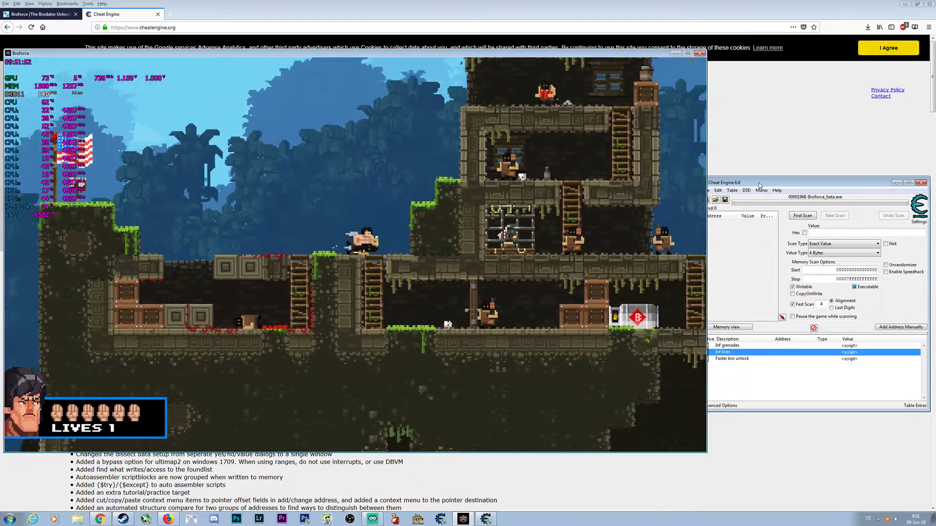
{"action": "key", "text": "Right"}
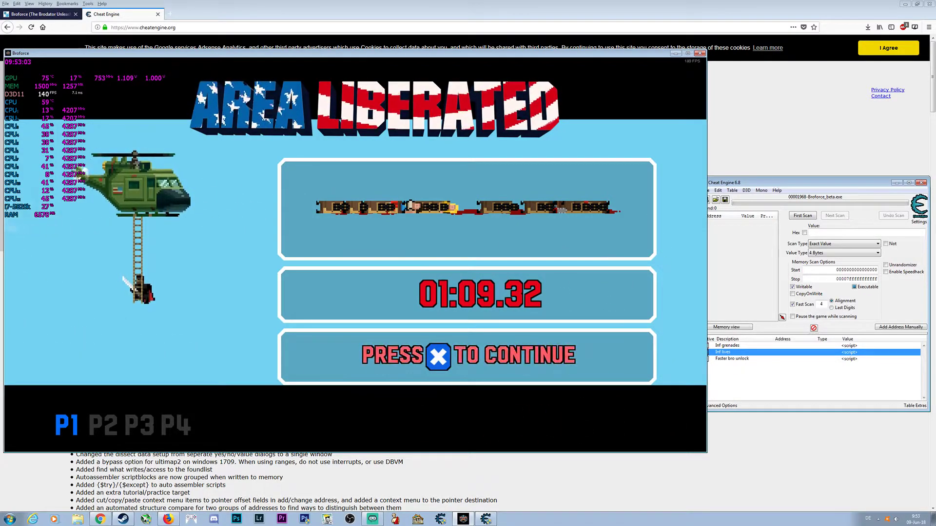
Switch windows with Alt+Tab so the Streamlabs OBS editor sits over the game.
{"action": "key", "text": "alt+Tab"}
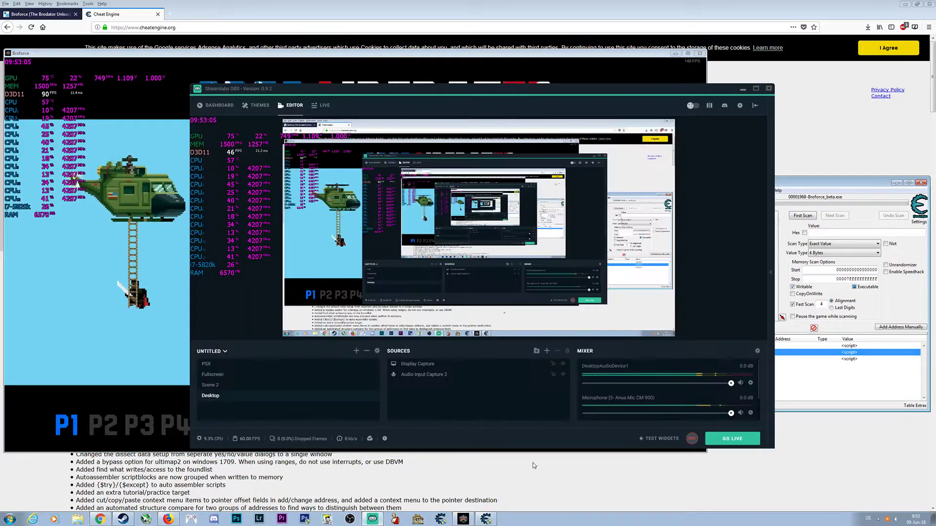